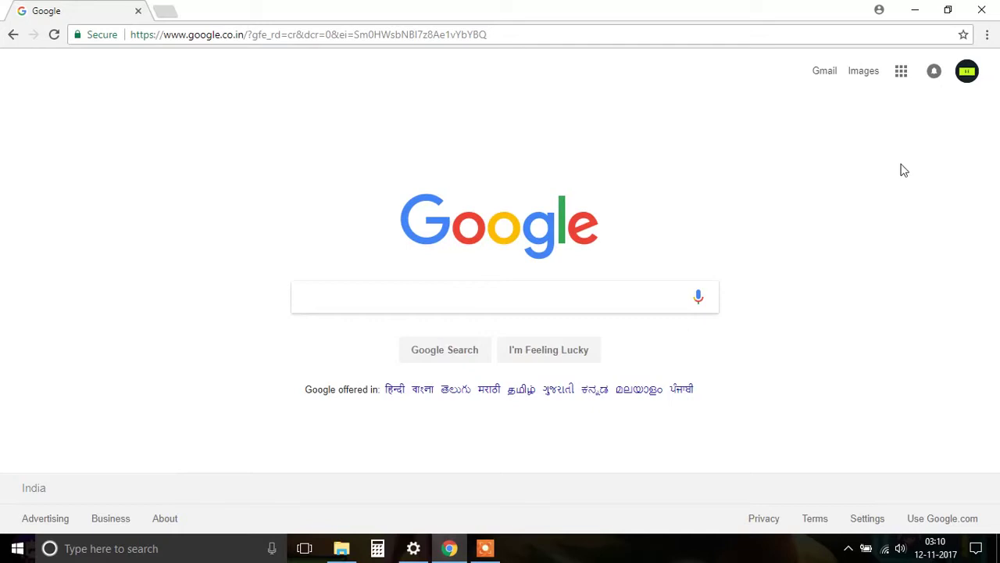
Open Chrome's Settings page in a new tab and scroll down toward the Advanced link.
{"action": "left_click", "coordinate": [987, 34]}
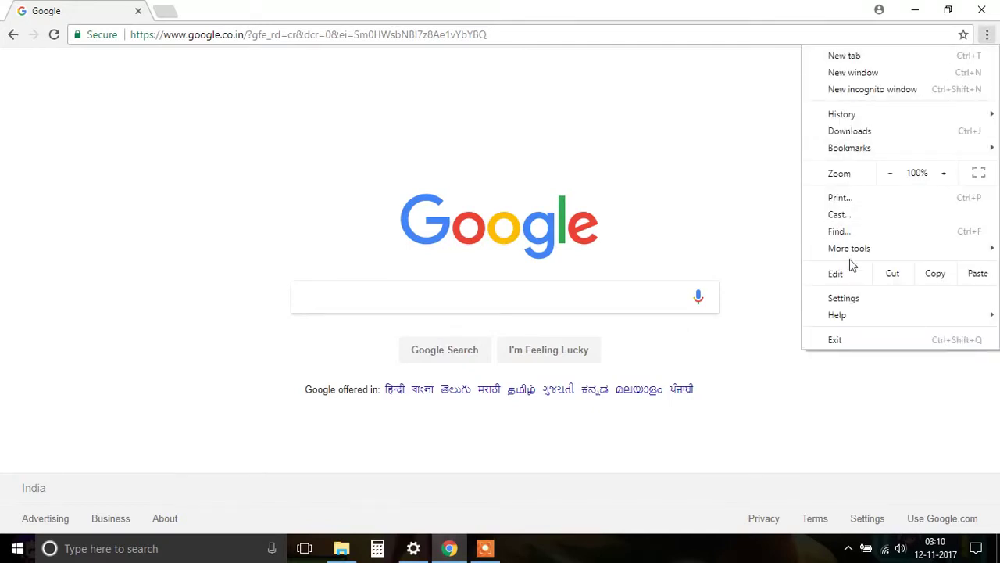
{"action": "left_click", "coordinate": [844, 298]}
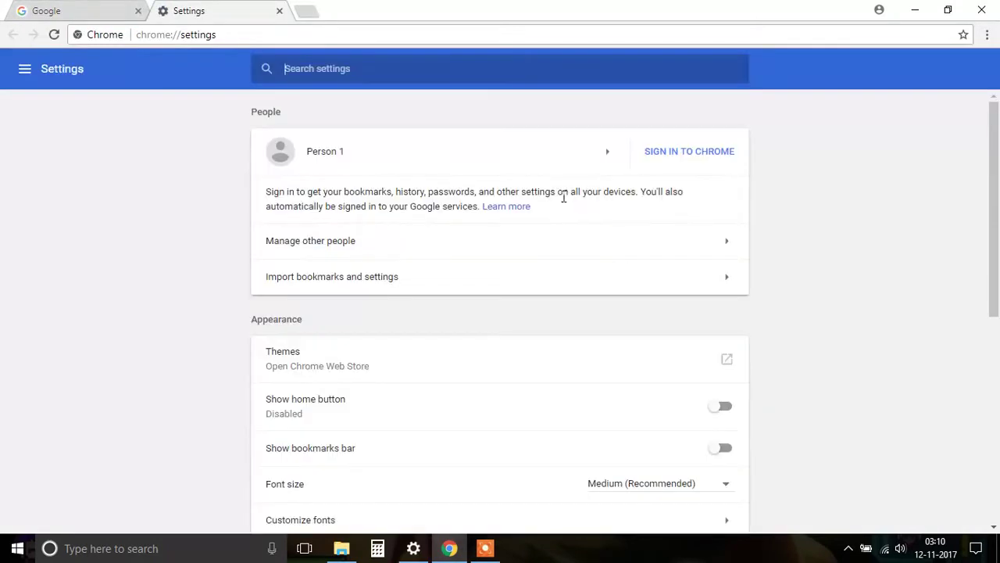
{"action": "scroll", "coordinate": [778, 209], "scroll_direction": "down", "scroll_amount": 2}
{"action": "scroll", "coordinate": [825, 221], "scroll_direction": "down", "scroll_amount": 4}
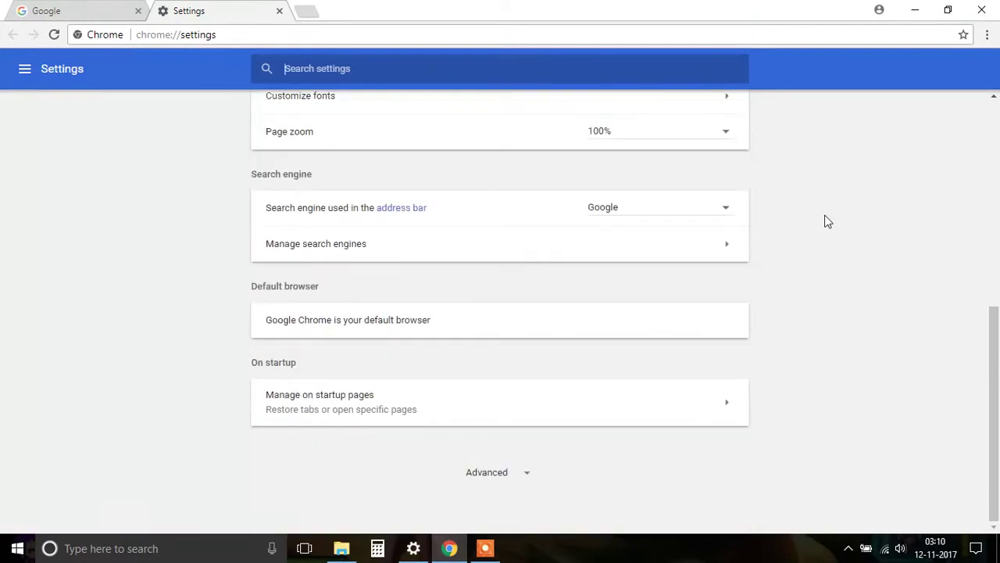
Expand Advanced settings and switch off 'Use hardware acceleration when available' under System.
{"action": "left_click", "coordinate": [525, 473]}
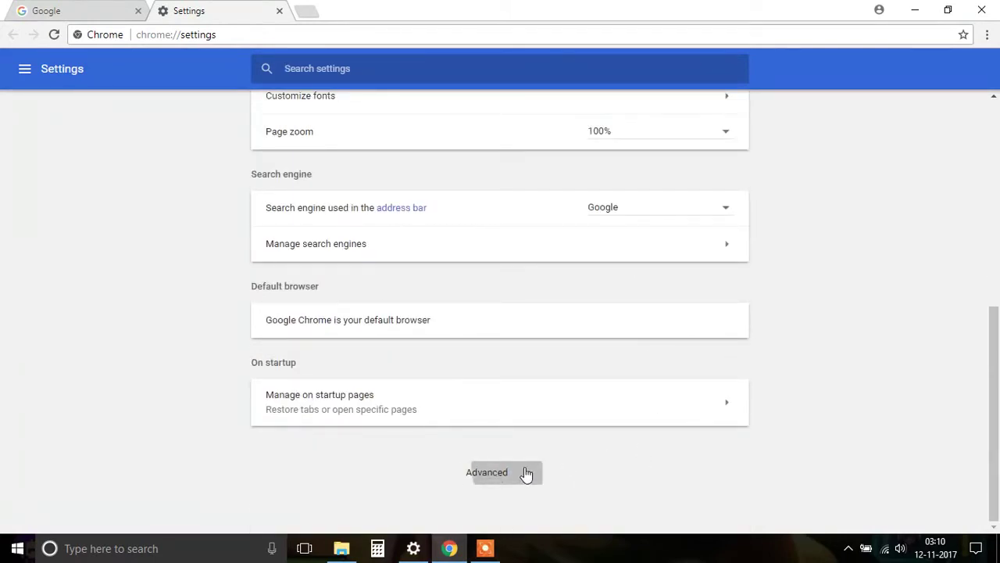
{"action": "scroll", "coordinate": [672, 383], "scroll_direction": "down", "scroll_amount": 2}
{"action": "scroll", "coordinate": [677, 331], "scroll_direction": "down", "scroll_amount": 3}
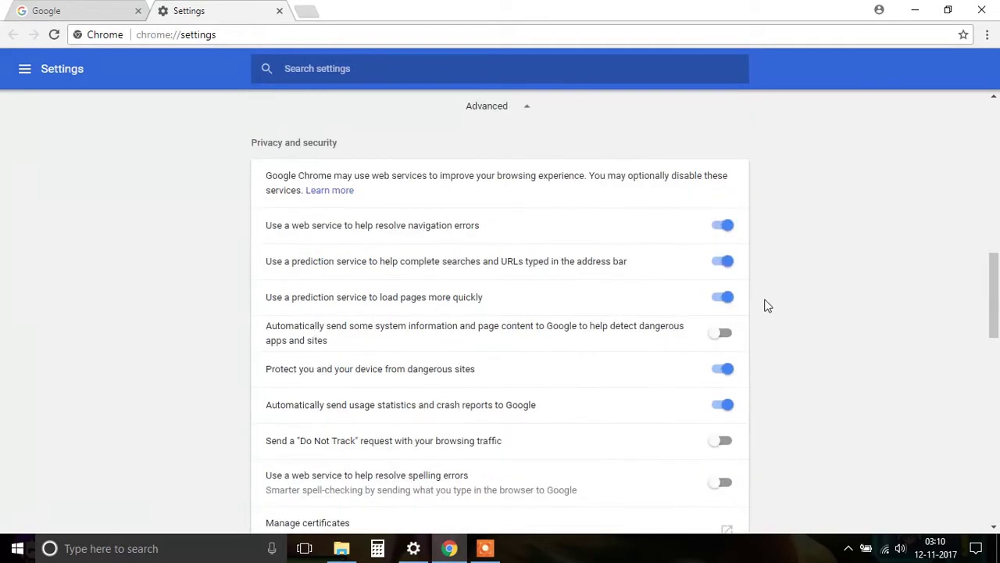
{"action": "scroll", "coordinate": [790, 286], "scroll_direction": "down", "scroll_amount": 1}
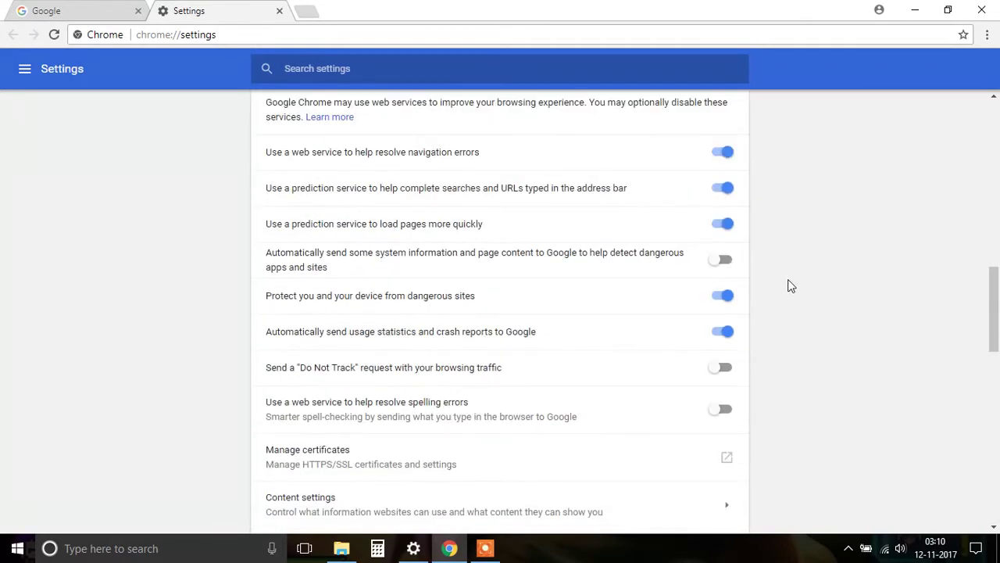
{"action": "scroll", "coordinate": [789, 282], "scroll_direction": "down", "scroll_amount": 1}
{"action": "scroll", "coordinate": [789, 283], "scroll_direction": "down", "scroll_amount": 1}
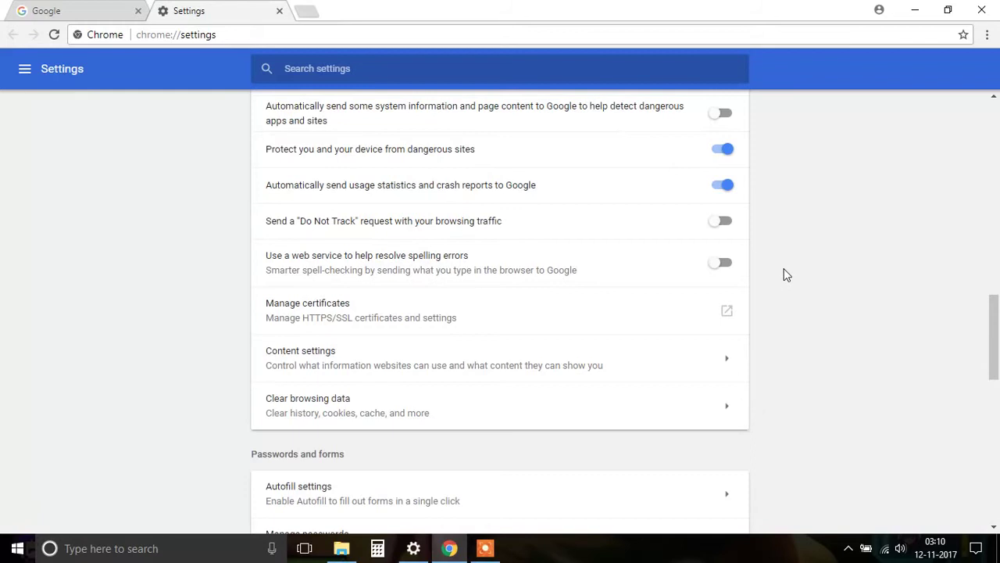
{"action": "scroll", "coordinate": [783, 271], "scroll_direction": "down", "scroll_amount": 2}
{"action": "scroll", "coordinate": [781, 268], "scroll_direction": "down", "scroll_amount": 3}
{"action": "scroll", "coordinate": [779, 266], "scroll_direction": "down", "scroll_amount": 2}
{"action": "scroll", "coordinate": [778, 266], "scroll_direction": "down", "scroll_amount": 1}
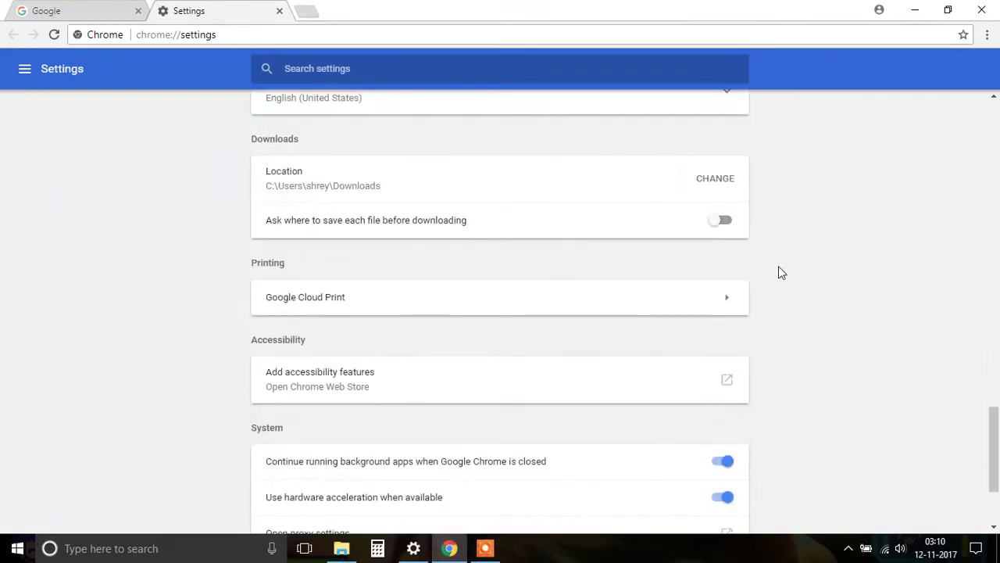
{"action": "scroll", "coordinate": [778, 265], "scroll_direction": "down", "scroll_amount": 2}
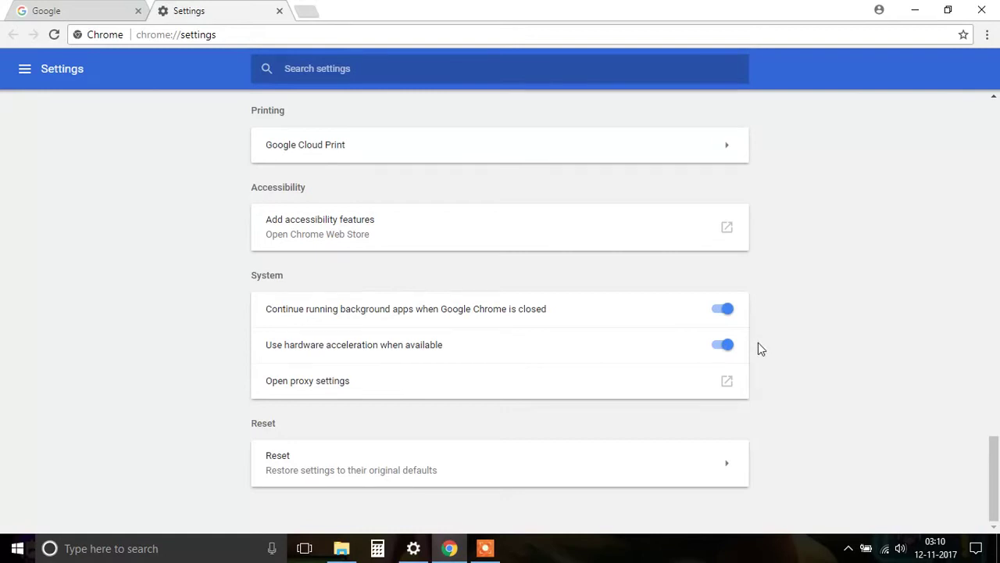
{"action": "left_click", "coordinate": [720, 351]}
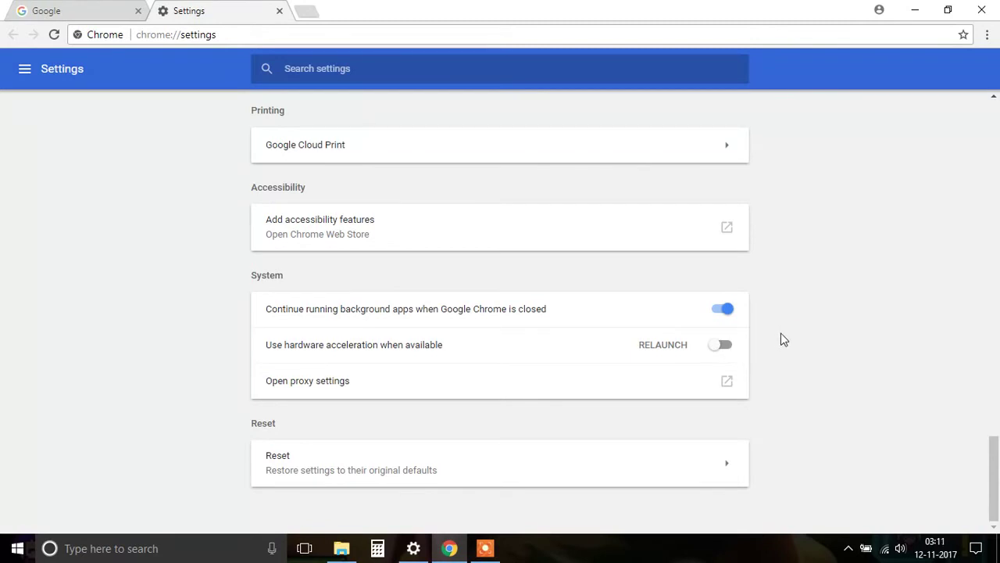
Close the Settings tab, leaving only the Google tab.
{"action": "scroll", "coordinate": [789, 344], "scroll_direction": "up", "scroll_amount": 2}
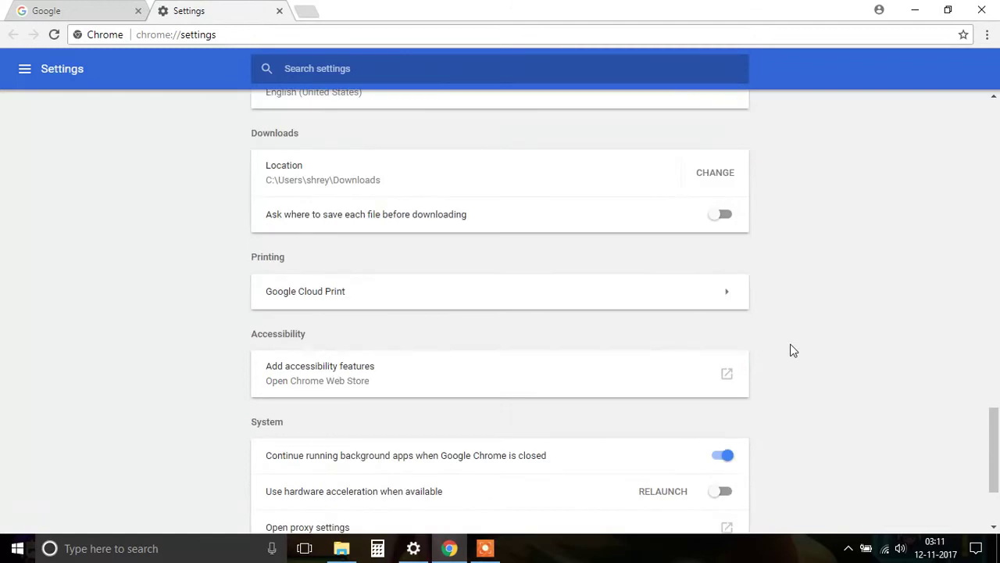
{"action": "scroll", "coordinate": [919, 346], "scroll_direction": "down", "scroll_amount": 2}
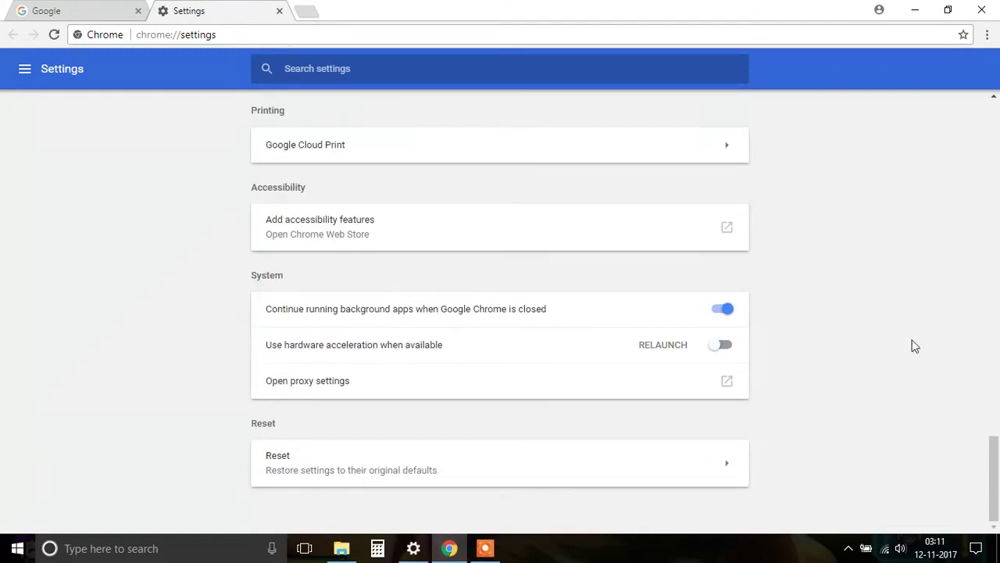
{"action": "scroll", "coordinate": [859, 328], "scroll_direction": "up", "scroll_amount": 1}
{"action": "scroll", "coordinate": [844, 330], "scroll_direction": "up", "scroll_amount": 2}
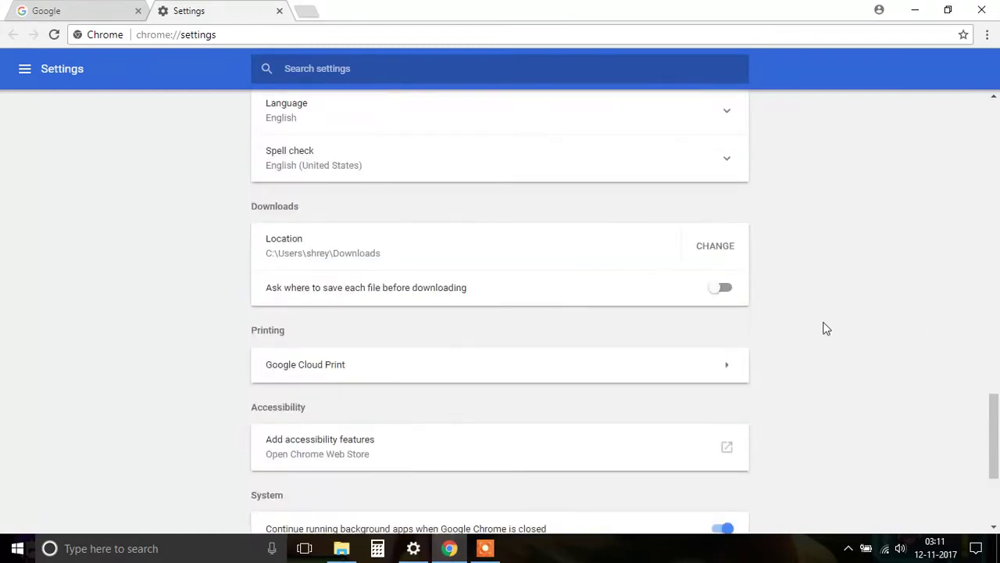
{"action": "scroll", "coordinate": [825, 327], "scroll_direction": "down", "scroll_amount": 3}
{"action": "scroll", "coordinate": [823, 326], "scroll_direction": "up", "scroll_amount": 1}
{"action": "scroll", "coordinate": [824, 326], "scroll_direction": "up", "scroll_amount": 4}
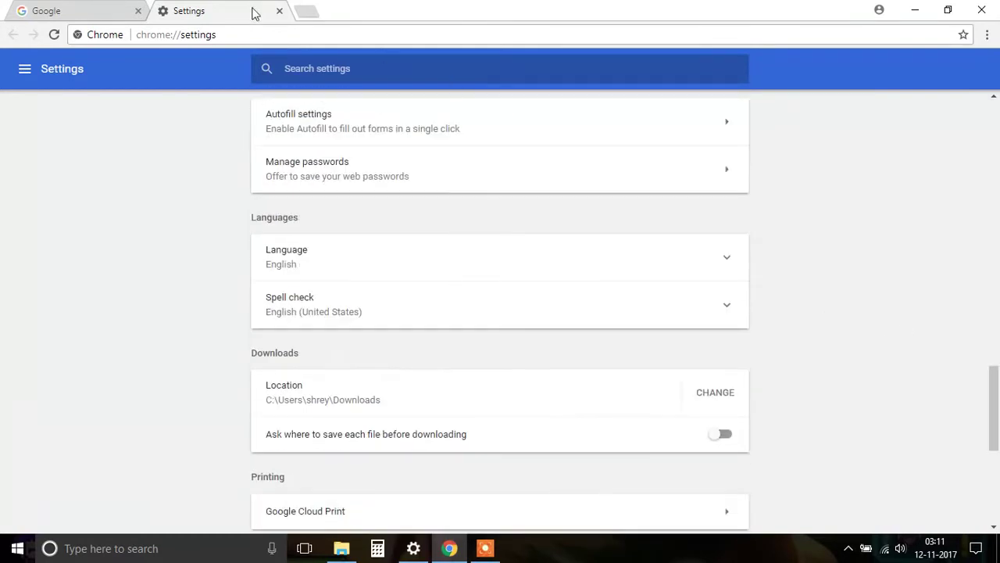
{"action": "left_click", "coordinate": [279, 10]}
Exit Chrome by closing the Google tab, then open Task Manager maximized from the taskbar.
{"action": "left_click", "coordinate": [137, 10]}
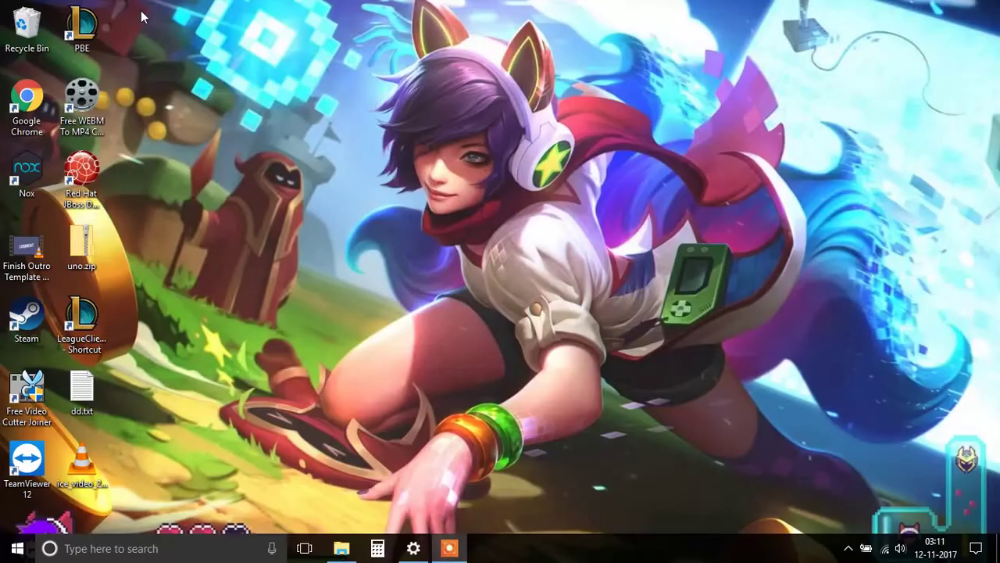
{"action": "right_click", "coordinate": [600, 549]}
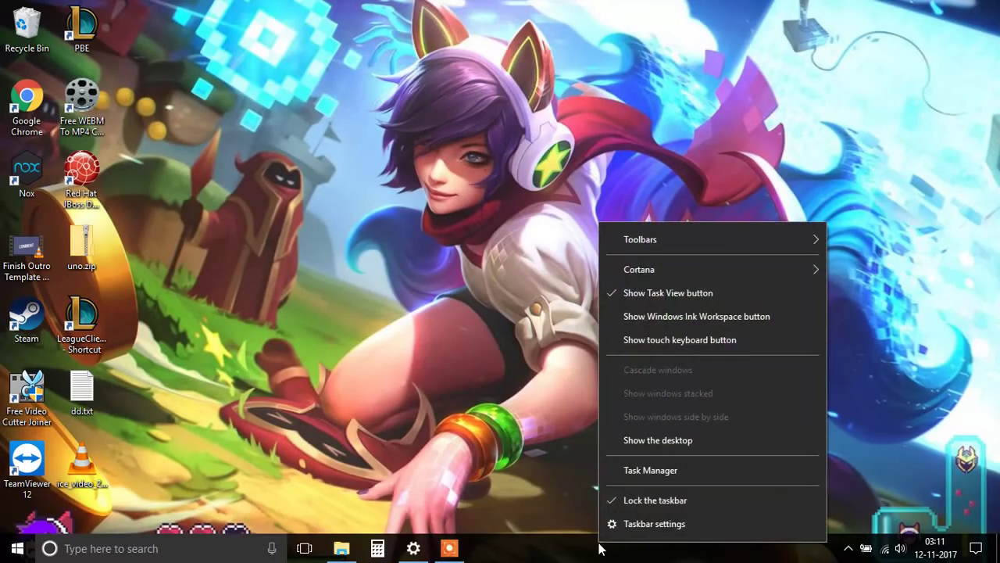
{"action": "left_click", "coordinate": [624, 470]}
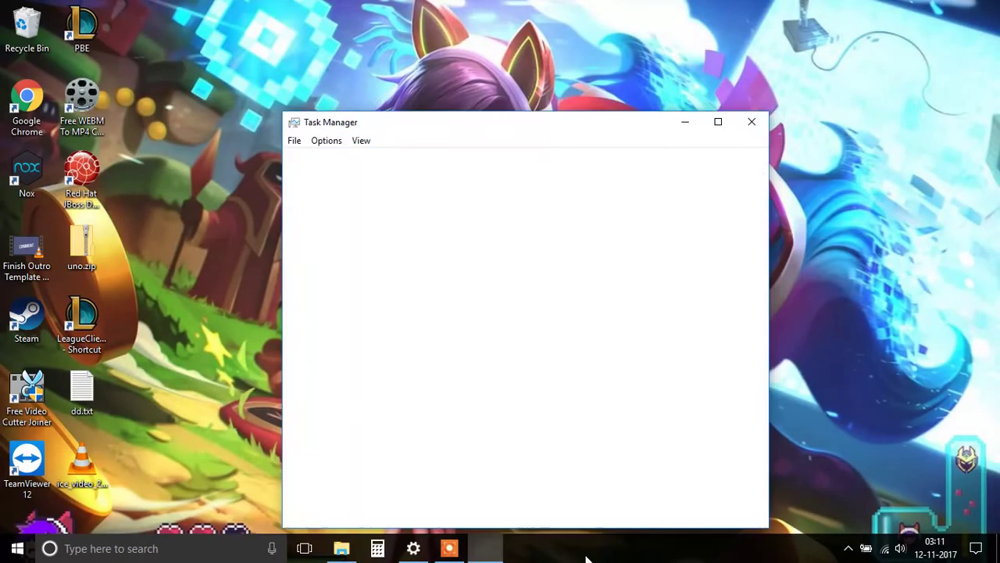
{"action": "right_click", "coordinate": [588, 552]}
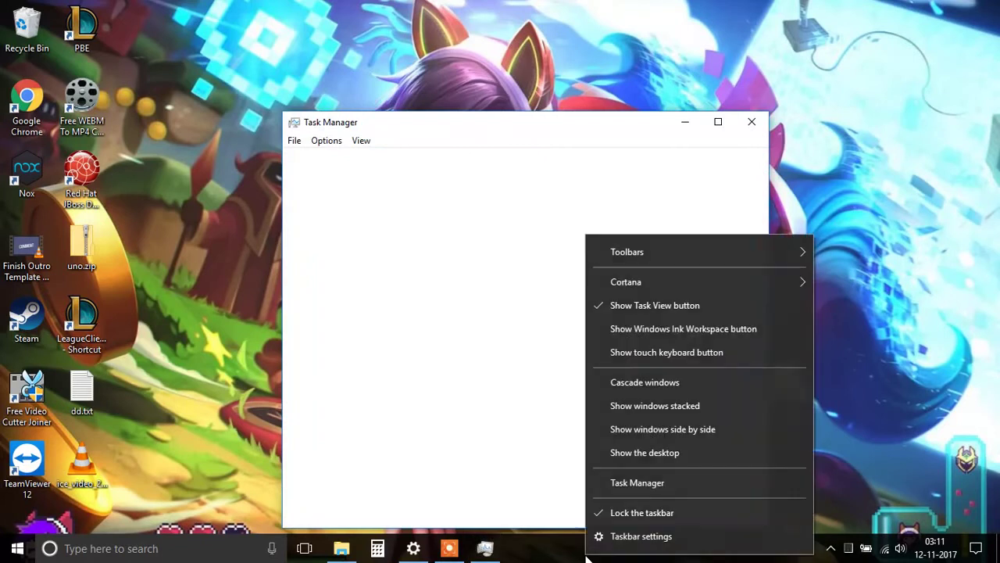
{"action": "left_click", "coordinate": [718, 122]}
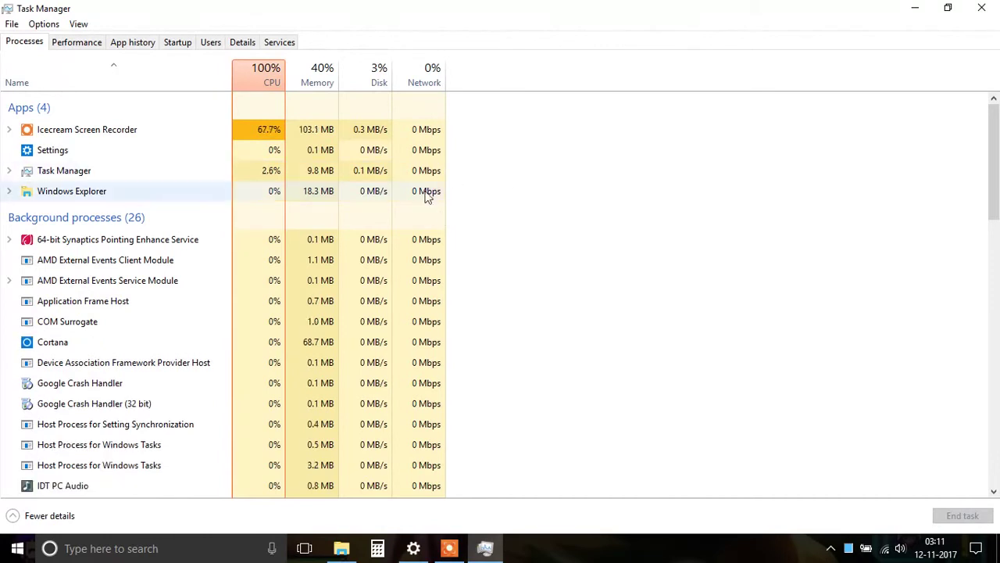
End the Google Crash Handler and Google Crash Handler (32 bit) background processes.
{"action": "scroll", "coordinate": [227, 318], "scroll_direction": "down", "scroll_amount": 1}
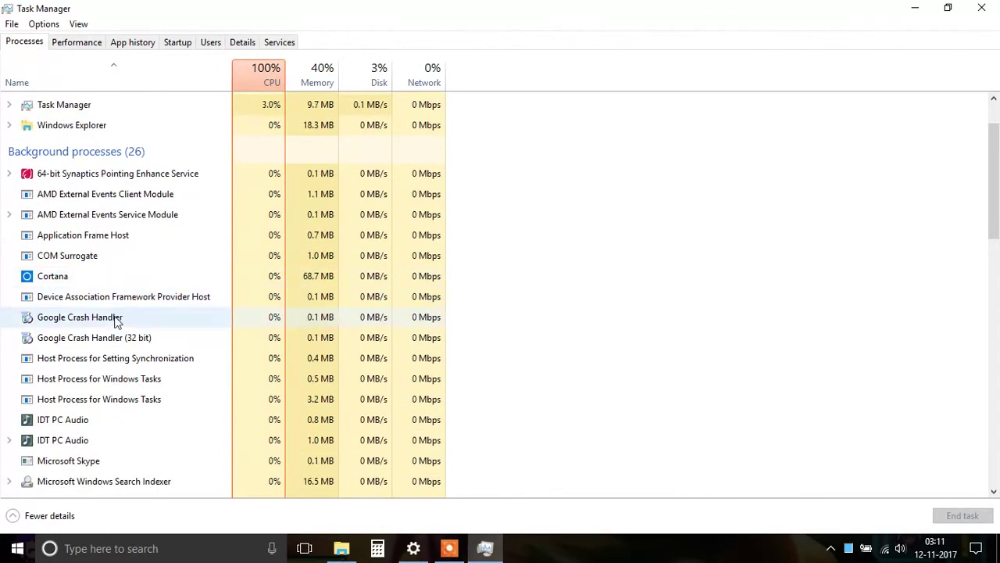
{"action": "left_click", "coordinate": [117, 320]}
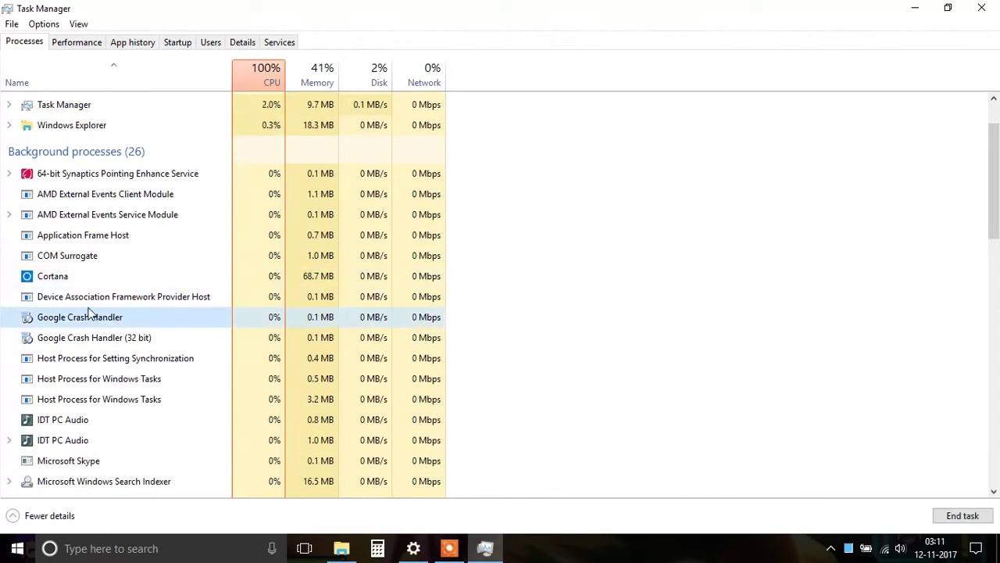
{"action": "key", "text": "Delete"}
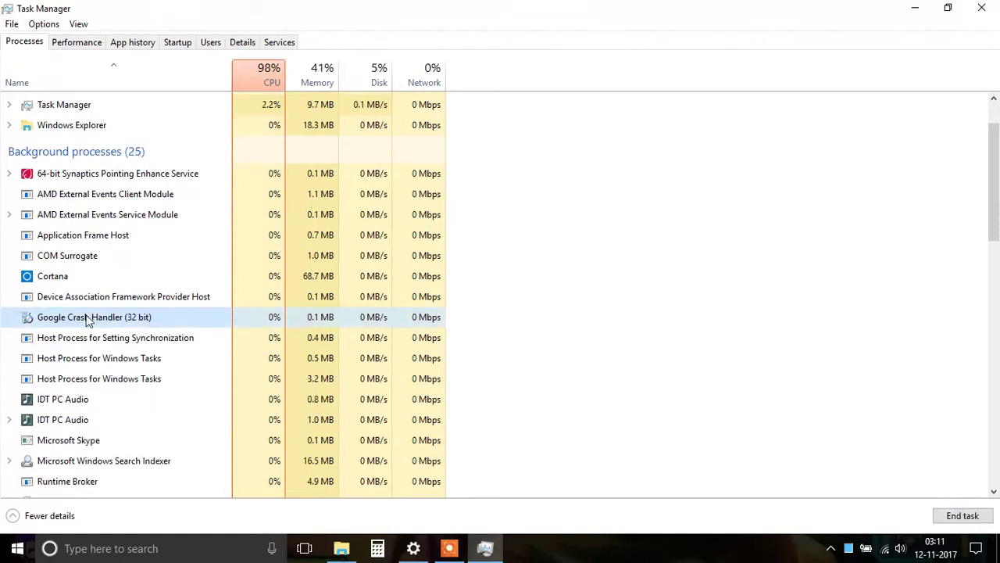
{"action": "key", "text": "Delete"}
Scroll through the background processes to confirm no Chrome-related entries remain.
{"action": "scroll", "coordinate": [88, 320], "scroll_direction": "down", "scroll_amount": 1}
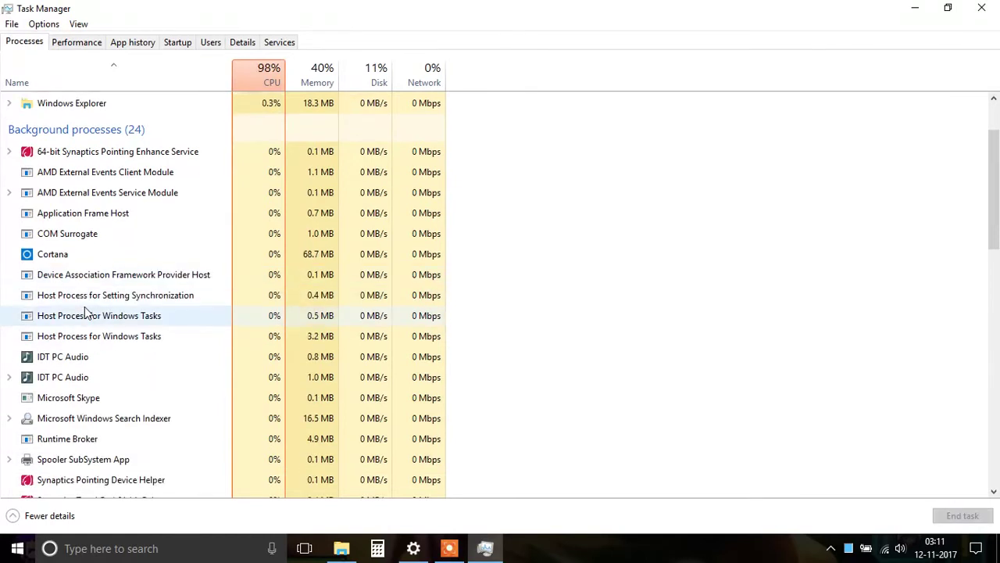
{"action": "scroll", "coordinate": [86, 313], "scroll_direction": "down", "scroll_amount": 2}
{"action": "scroll", "coordinate": [86, 311], "scroll_direction": "down", "scroll_amount": 1}
{"action": "scroll", "coordinate": [143, 308], "scroll_direction": "down", "scroll_amount": 1}
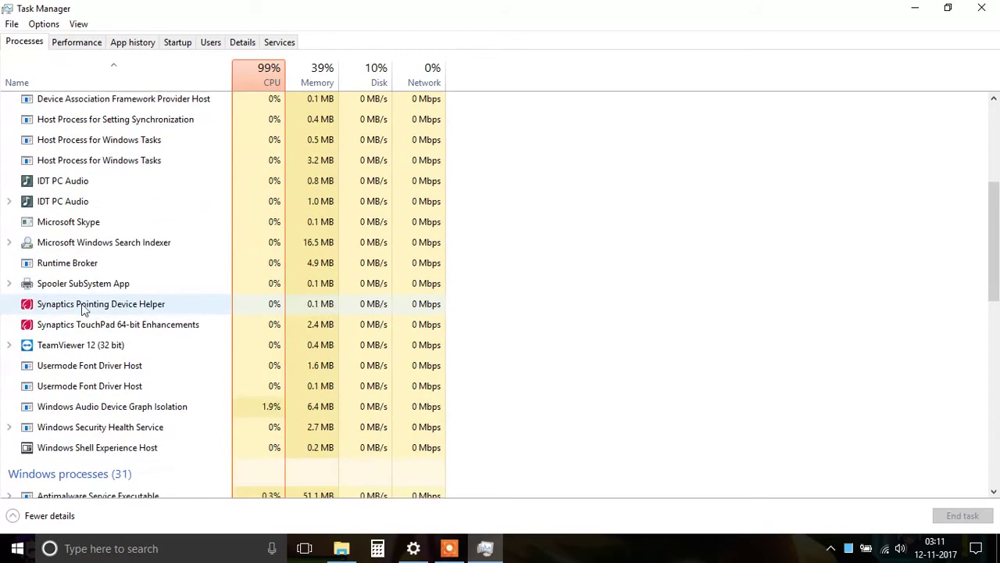
{"action": "scroll", "coordinate": [99, 384], "scroll_direction": "down", "scroll_amount": 1}
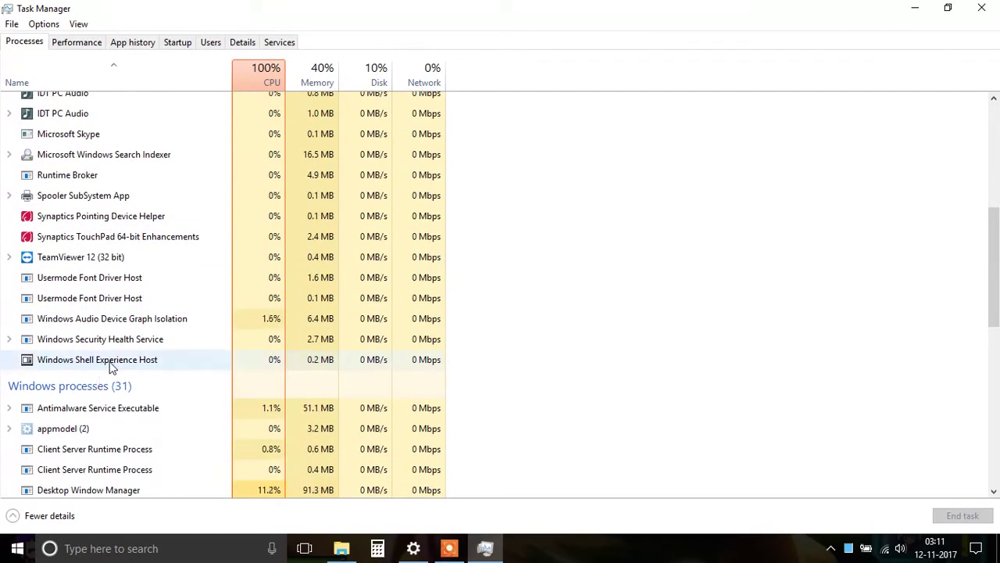
{"action": "scroll", "coordinate": [112, 367], "scroll_direction": "down", "scroll_amount": 1}
{"action": "scroll", "coordinate": [105, 357], "scroll_direction": "down", "scroll_amount": 1}
{"action": "scroll", "coordinate": [108, 361], "scroll_direction": "down", "scroll_amount": 1}
{"action": "scroll", "coordinate": [107, 361], "scroll_direction": "up", "scroll_amount": 1}
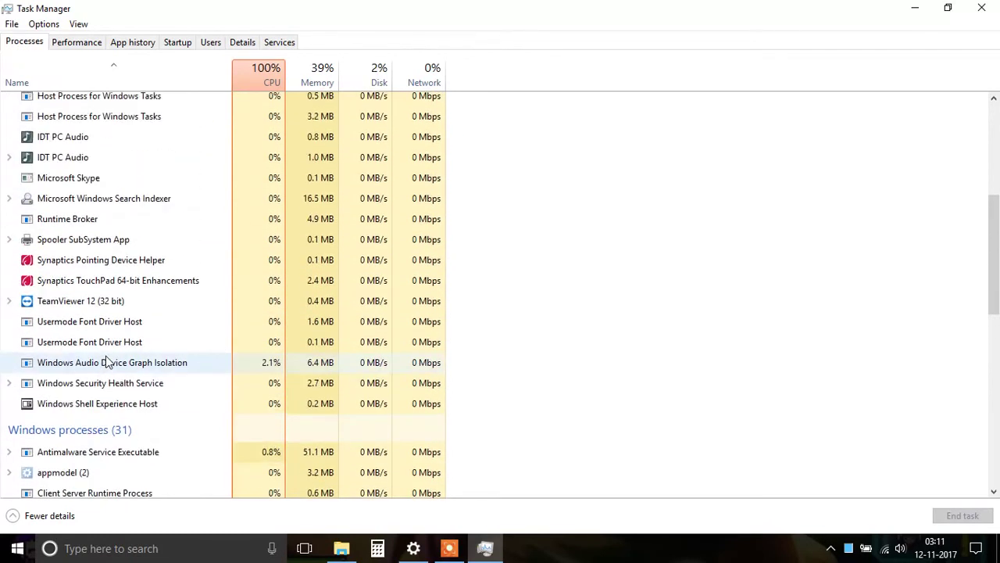
{"action": "scroll", "coordinate": [107, 361], "scroll_direction": "up", "scroll_amount": 1}
{"action": "scroll", "coordinate": [107, 361], "scroll_direction": "up", "scroll_amount": 1}
{"action": "scroll", "coordinate": [107, 361], "scroll_direction": "up", "scroll_amount": 1}
{"action": "scroll", "coordinate": [105, 355], "scroll_direction": "up", "scroll_amount": 2}
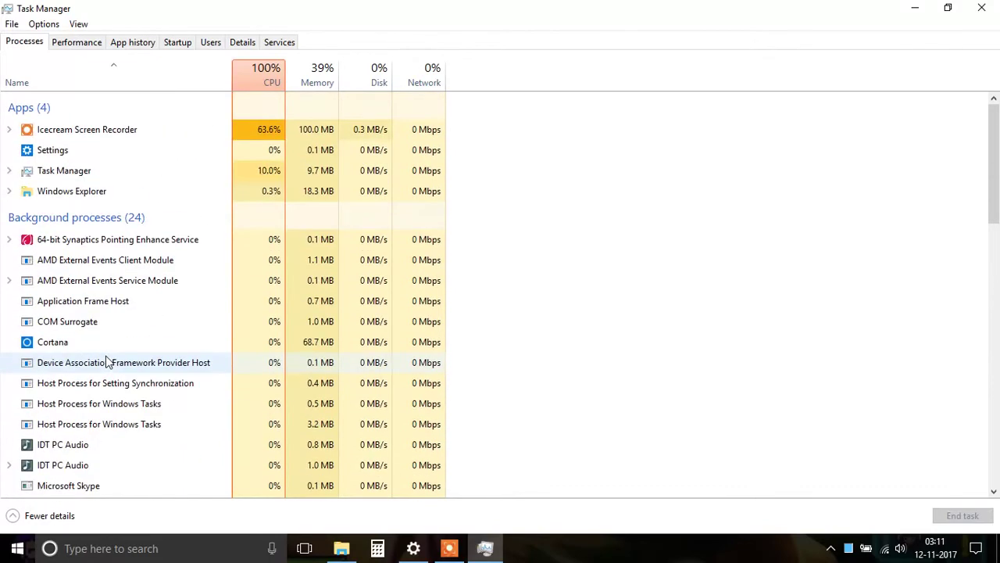
Close Task Manager, then load the Google home page in a single Chrome tab.
{"action": "left_click", "coordinate": [981, 8]}
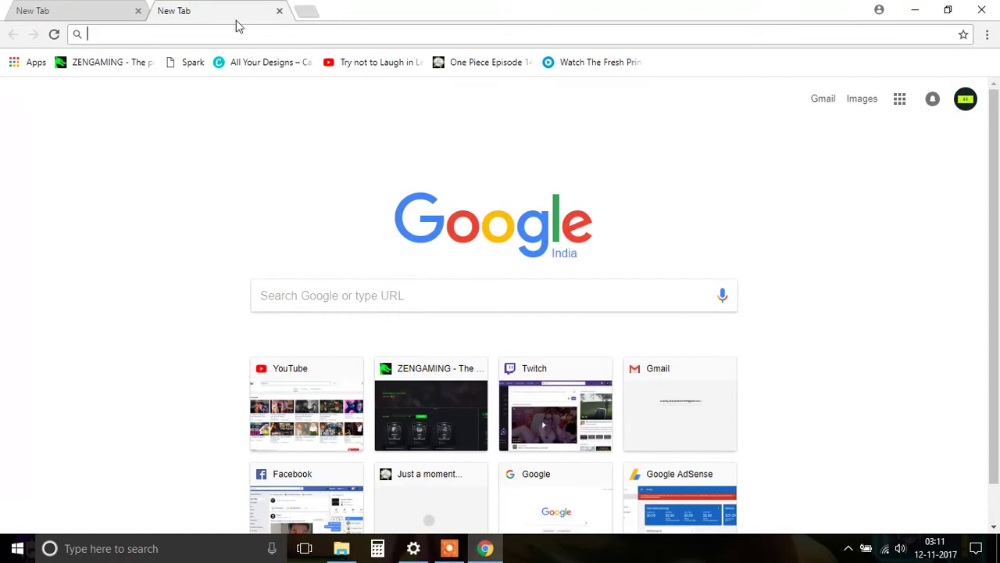
{"action": "left_click", "coordinate": [138, 11]}
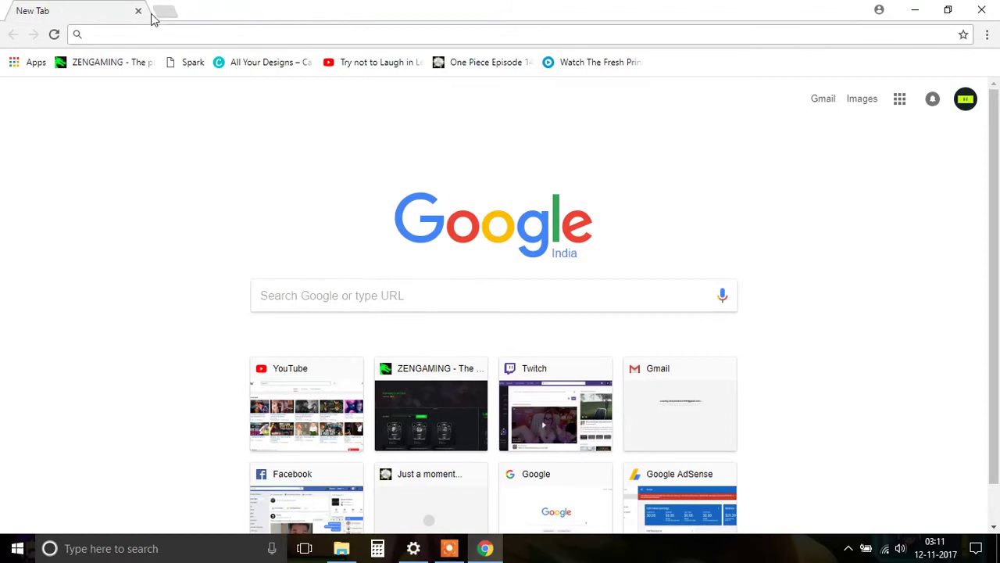
{"action": "type", "text": "gmail.com"}
{"action": "key", "text": "Return"}
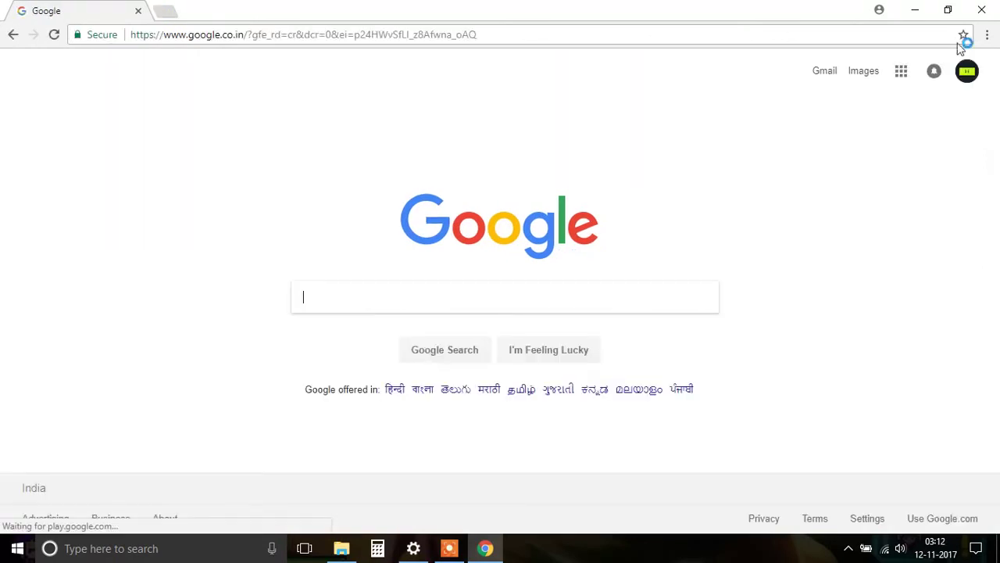
Reopen Chrome Settings, expand Advanced, and start 'Restore settings to their original defaults'.
{"action": "left_click", "coordinate": [987, 35]}
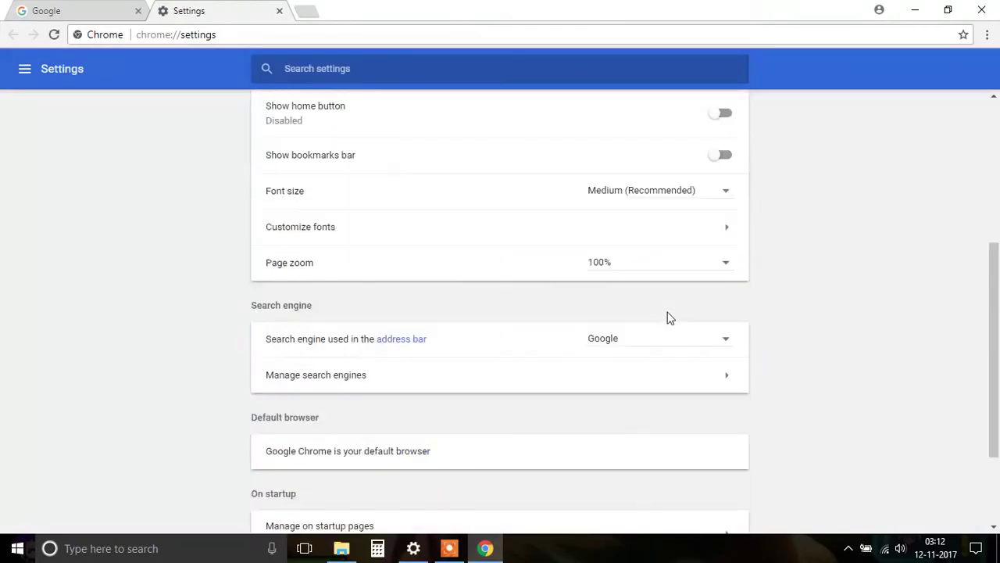
{"action": "scroll", "coordinate": [667, 317], "scroll_direction": "down", "scroll_amount": 2}
{"action": "left_click", "coordinate": [494, 472]}
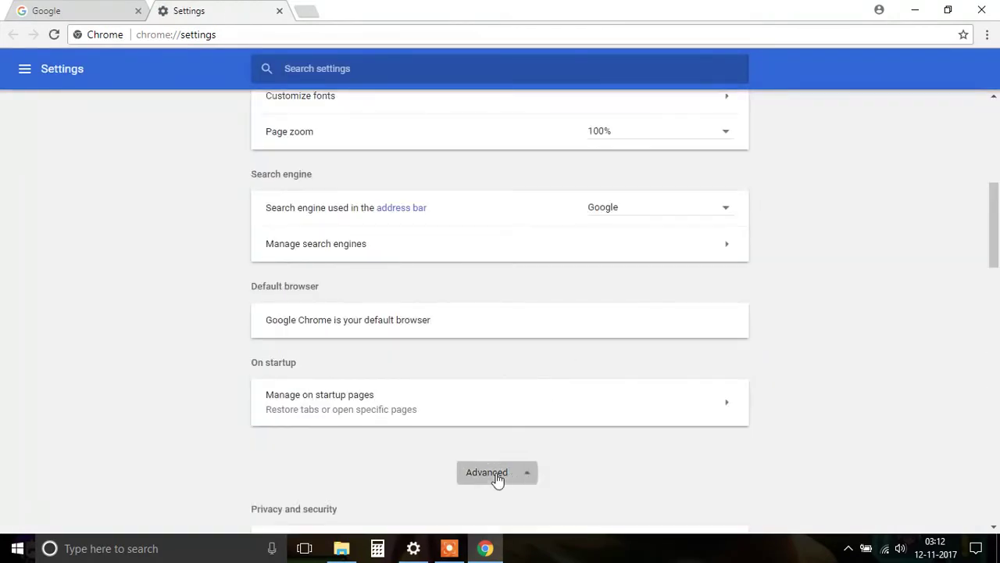
{"action": "scroll", "coordinate": [549, 386], "scroll_direction": "down", "scroll_amount": 5}
{"action": "scroll", "coordinate": [550, 385], "scroll_direction": "down", "scroll_amount": 5}
{"action": "scroll", "coordinate": [550, 385], "scroll_direction": "down", "scroll_amount": 4}
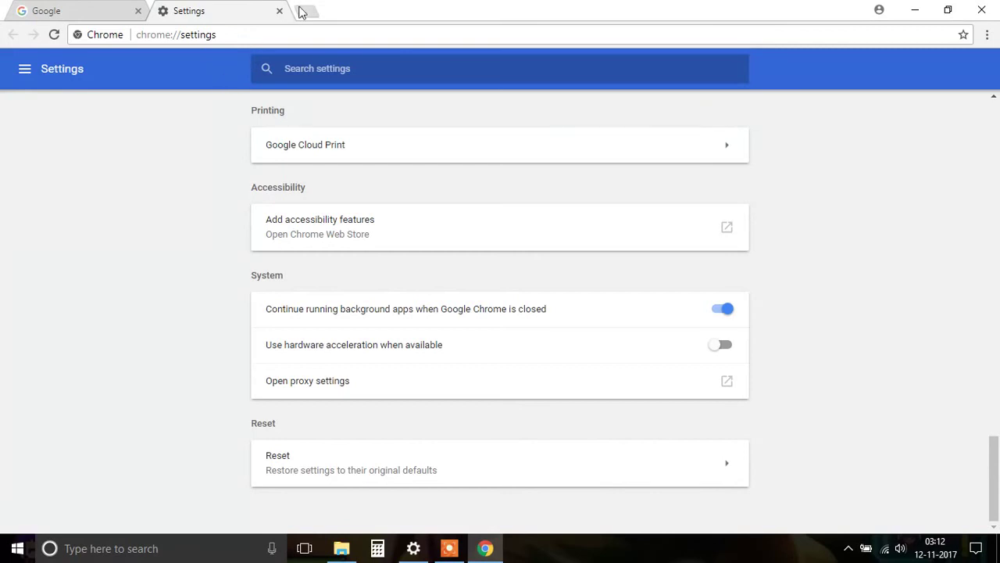
{"action": "left_click", "coordinate": [315, 456]}
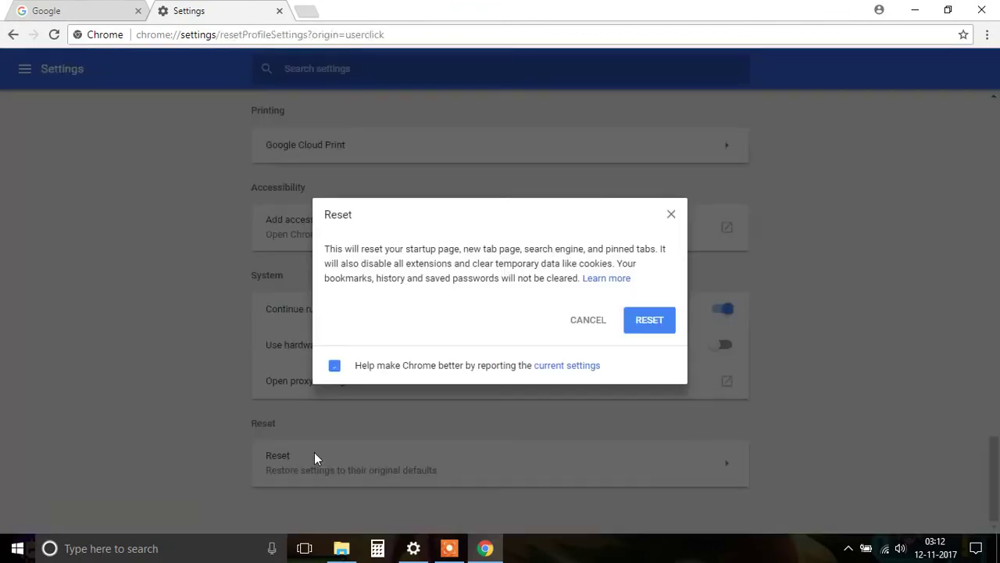
Confirm RESET in the dialog to restore Chrome's settings to their original defaults.
{"action": "left_click", "coordinate": [645, 321]}
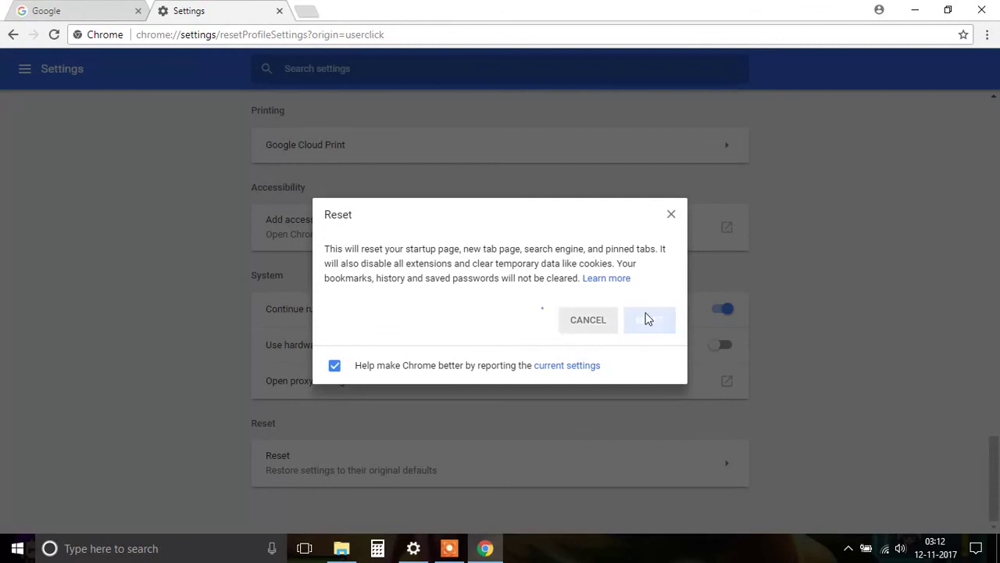